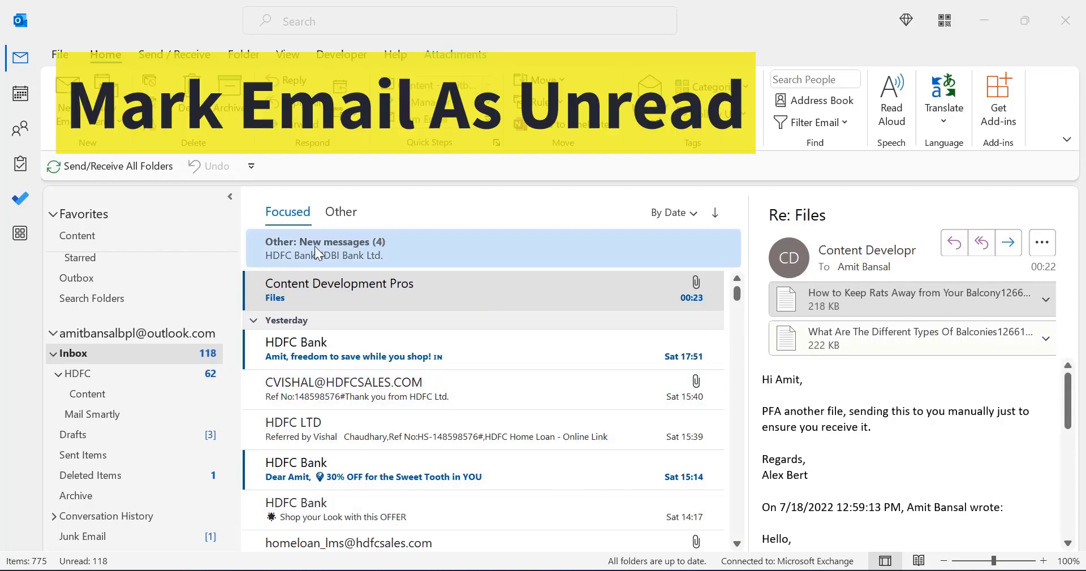
# Mark the "Files" email from Content Development Pros as unread and set it back to read
pyautogui.click(463, 253)
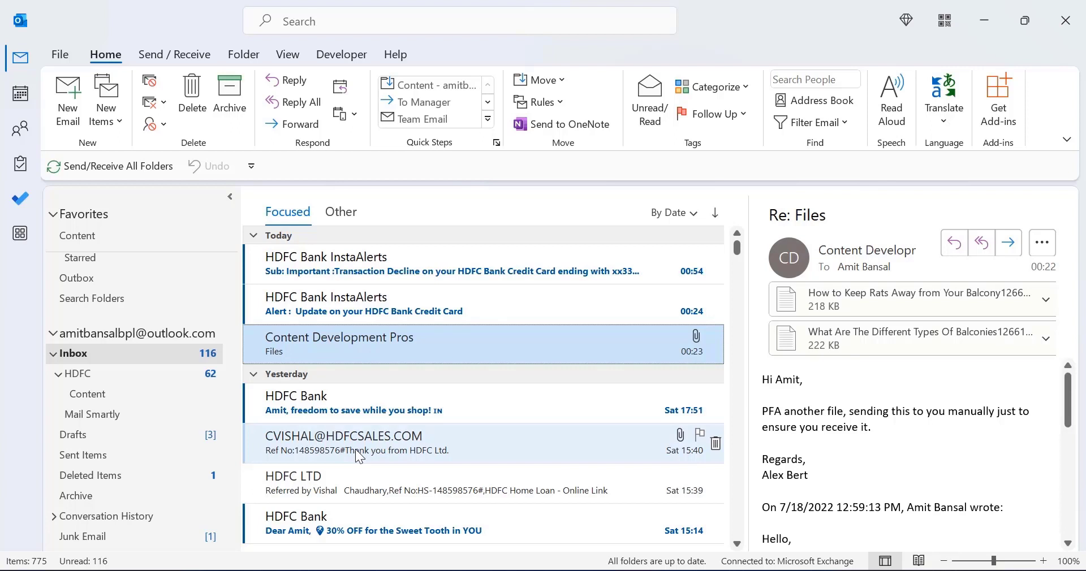
pyautogui.hotkey('ctrl', 'u')
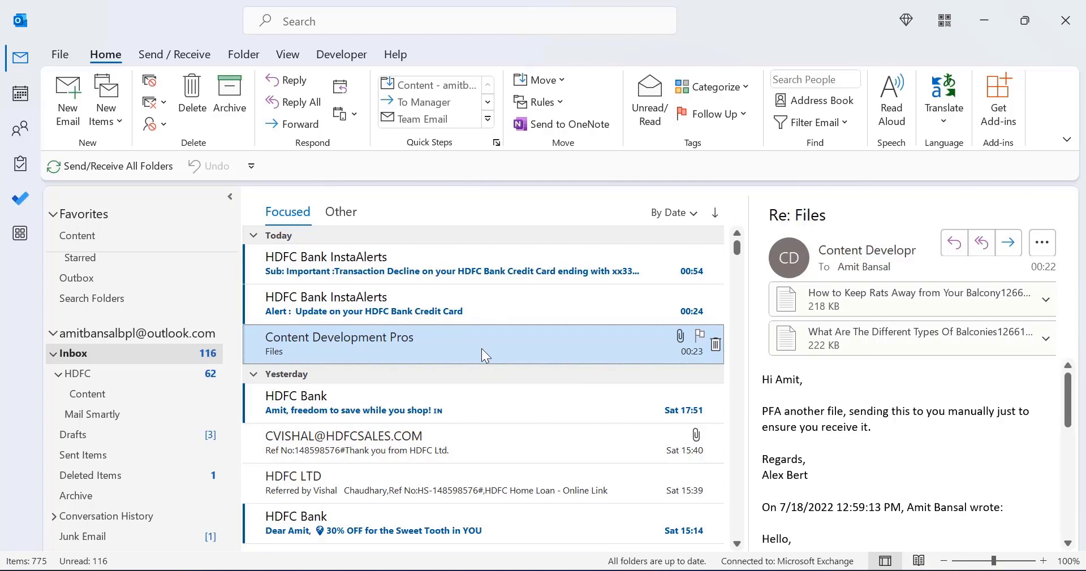
pyautogui.hotkey('ctrl', 'u')
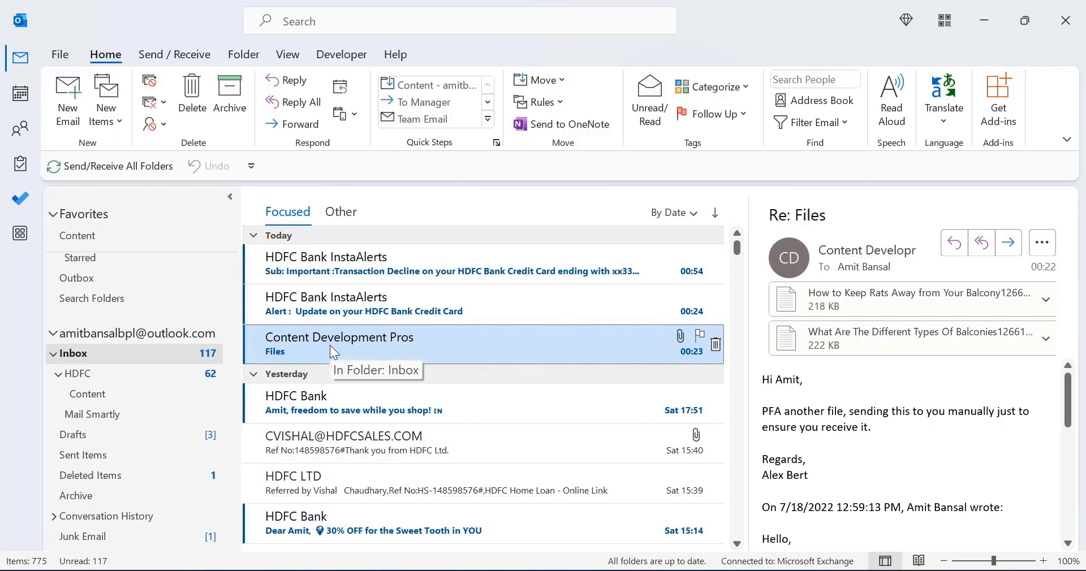
pyautogui.hotkey('ctrl', 'q')
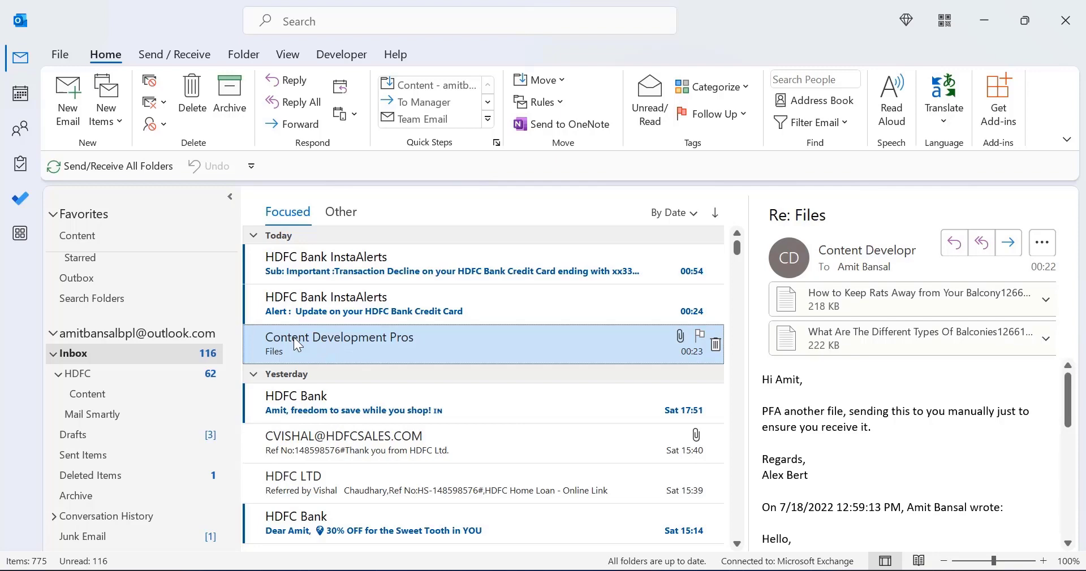
pyautogui.hotkey('ctrl', 'Return')
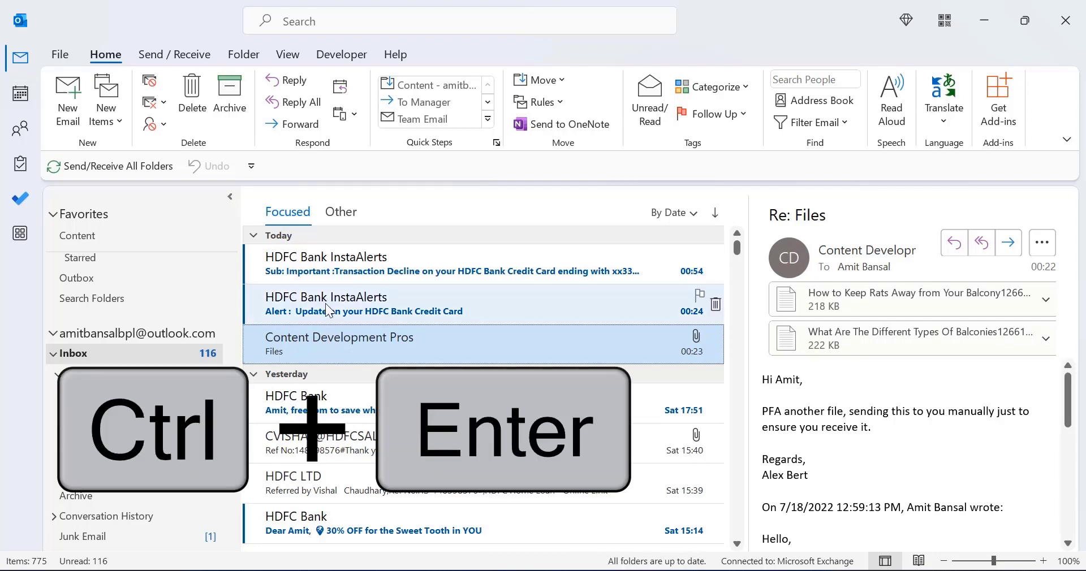
# Start a reply to the HDFC Bank InstaAlerts credit card update email and discard the draft without saving
pyautogui.click(329, 310)
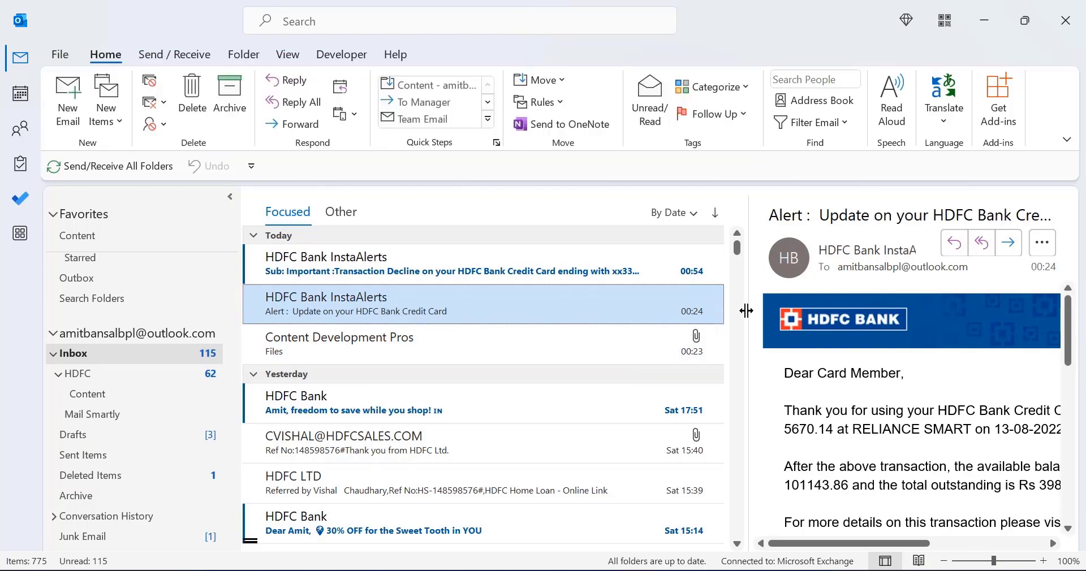
pyautogui.hotkey('ctrl', 'r')
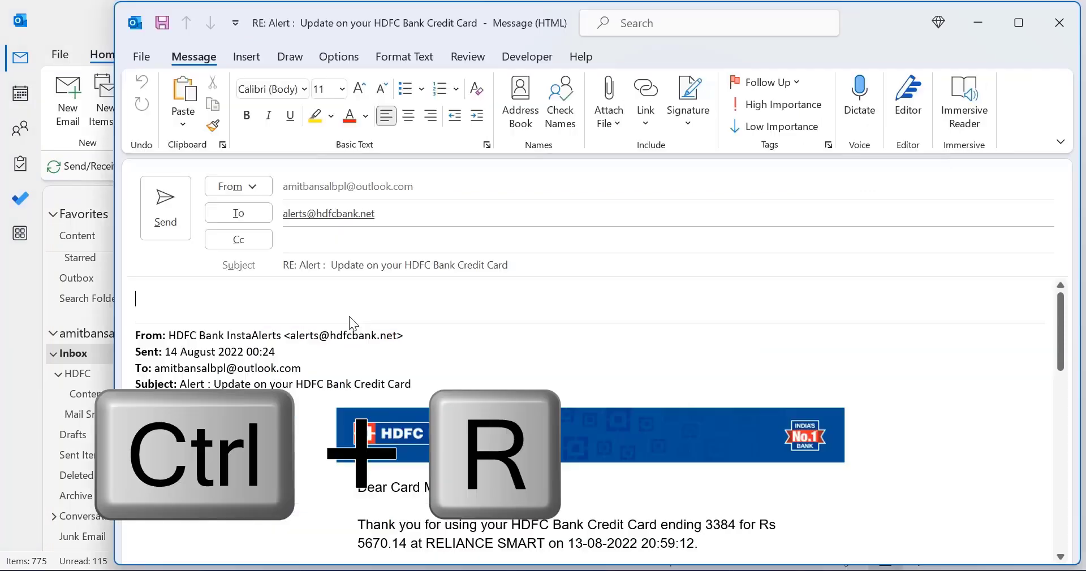
pyautogui.click(1060, 23)
pyautogui.click(563, 342)
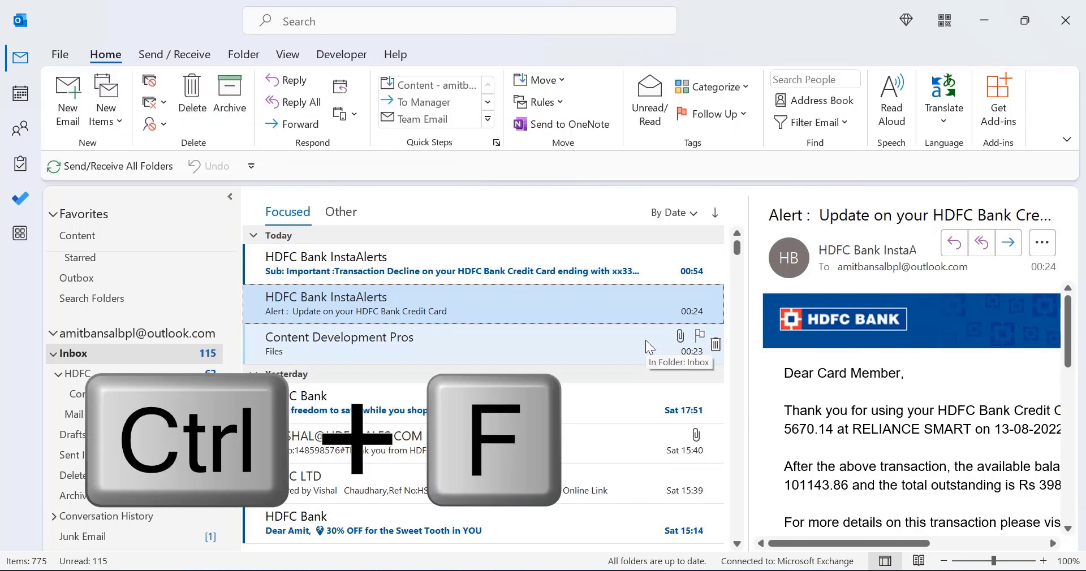
# Start forwarding the HDFC Bank InstaAlerts credit card update email and discard the draft without saving
pyautogui.hotkey('ctrl', 'f')
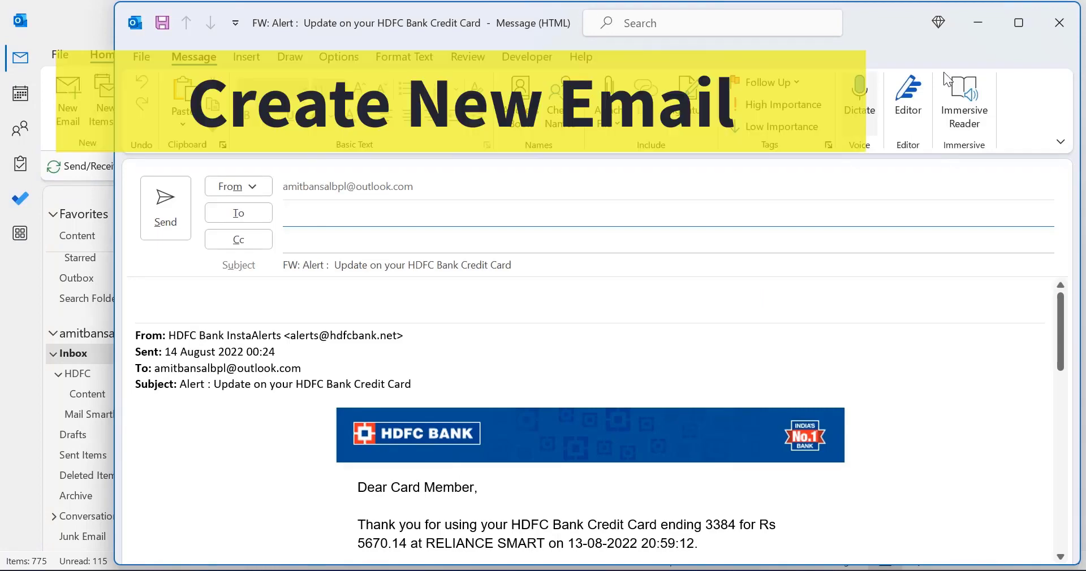
pyautogui.click(1060, 23)
pyautogui.click(573, 340)
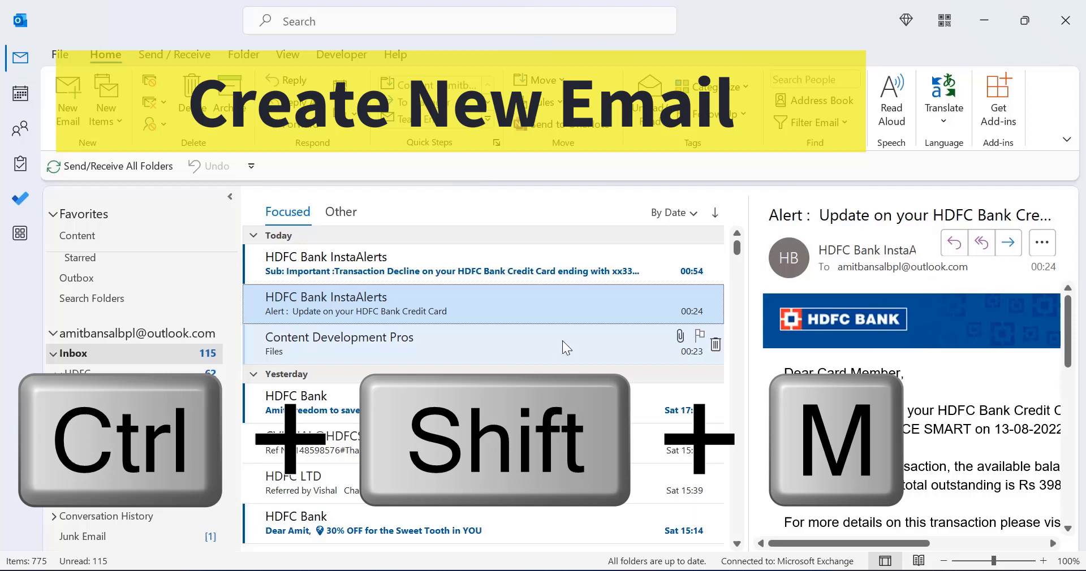
# Create a new blank email message and close it without saving
pyautogui.hotkey('ctrl', 'shift', 'm')
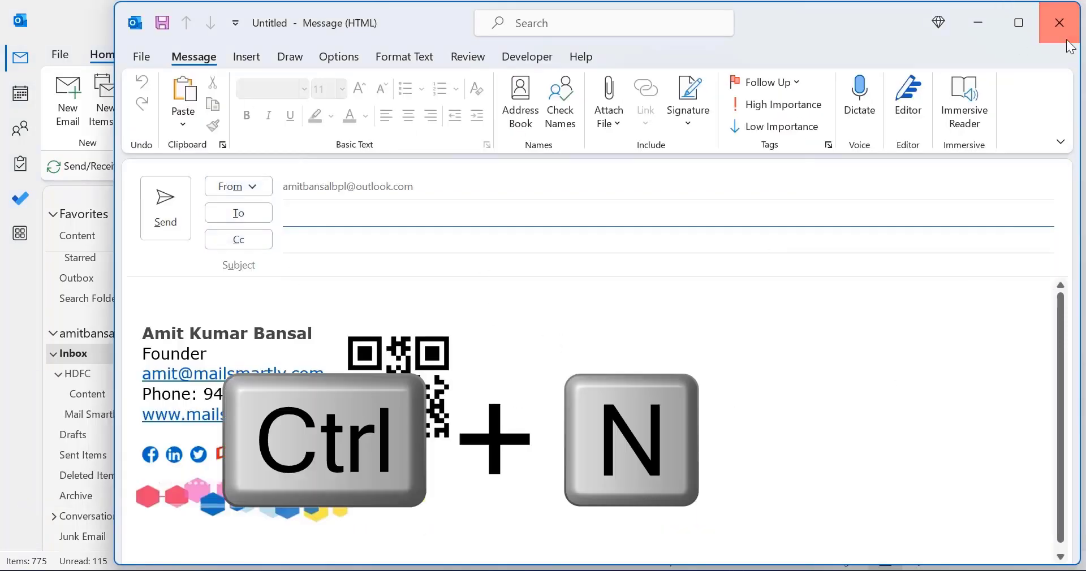
pyautogui.click(1060, 23)
pyautogui.click(551, 339)
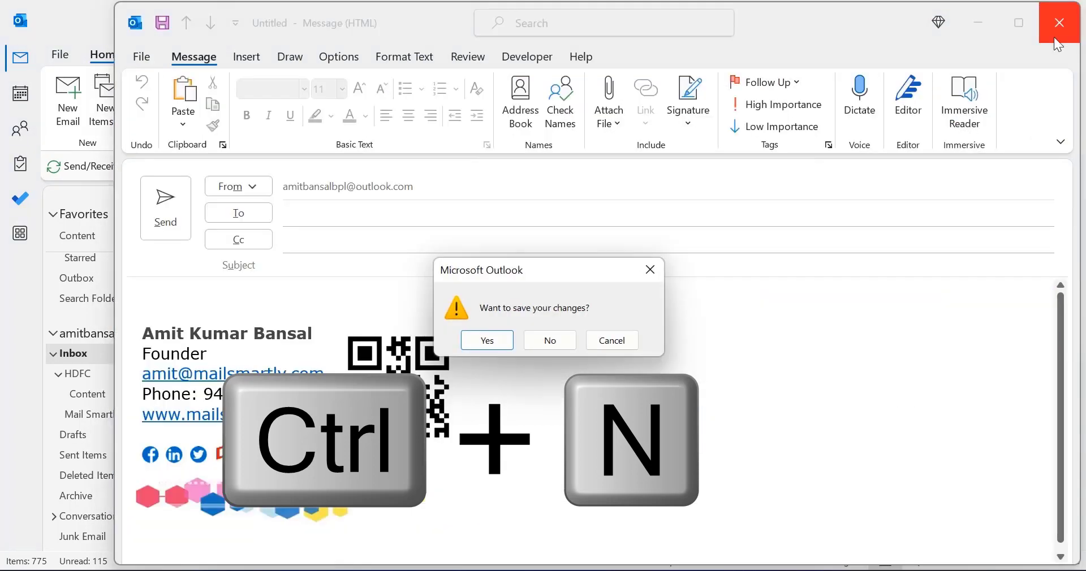
pyautogui.click(560, 339)
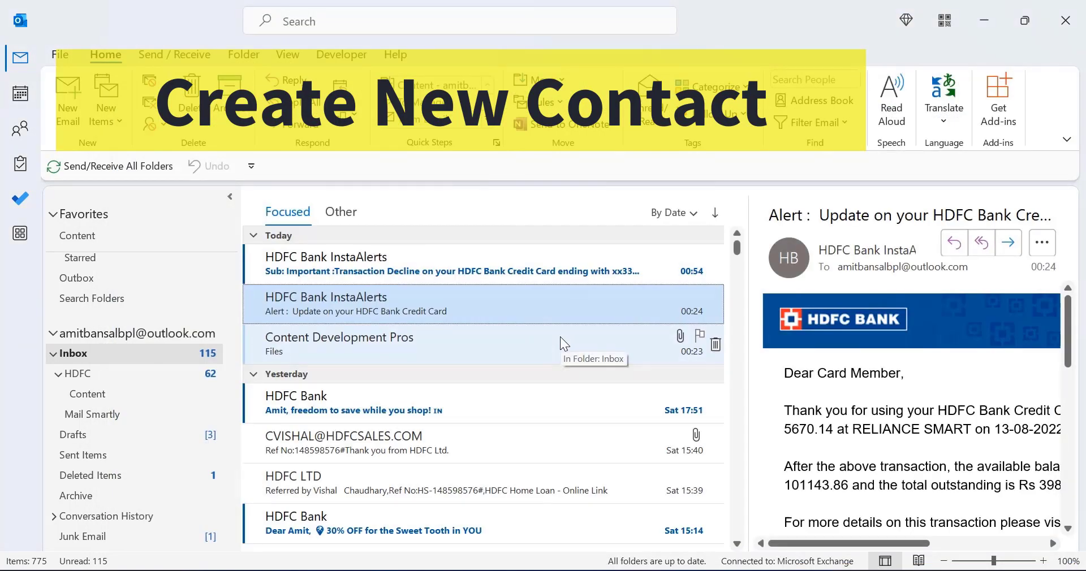
# Open a blank form for a new contact and close it without entering anything
pyautogui.hotkey('ctrl', 'shift', 'c')
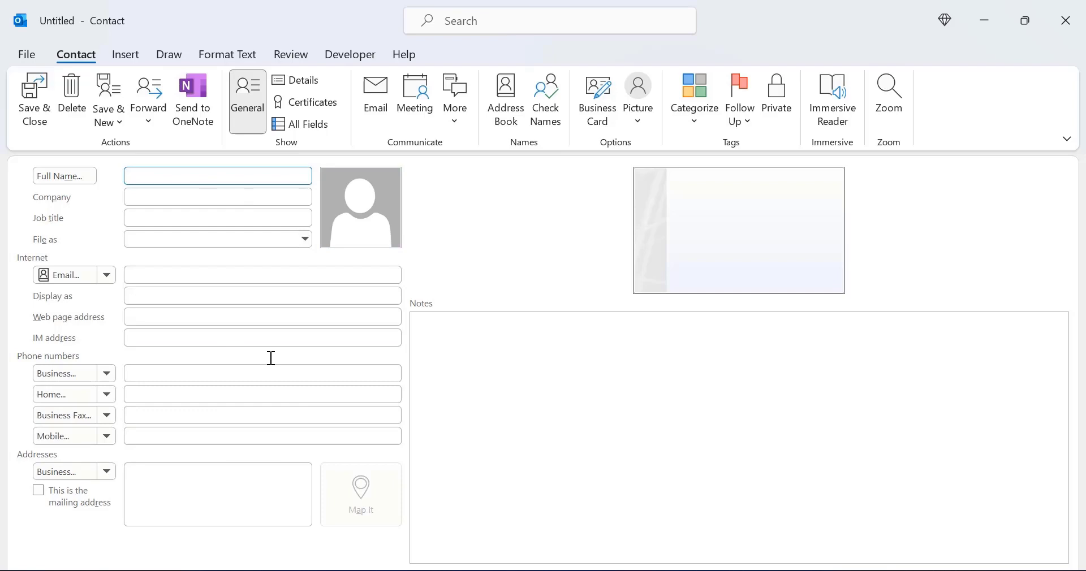
pyautogui.click(1068, 33)
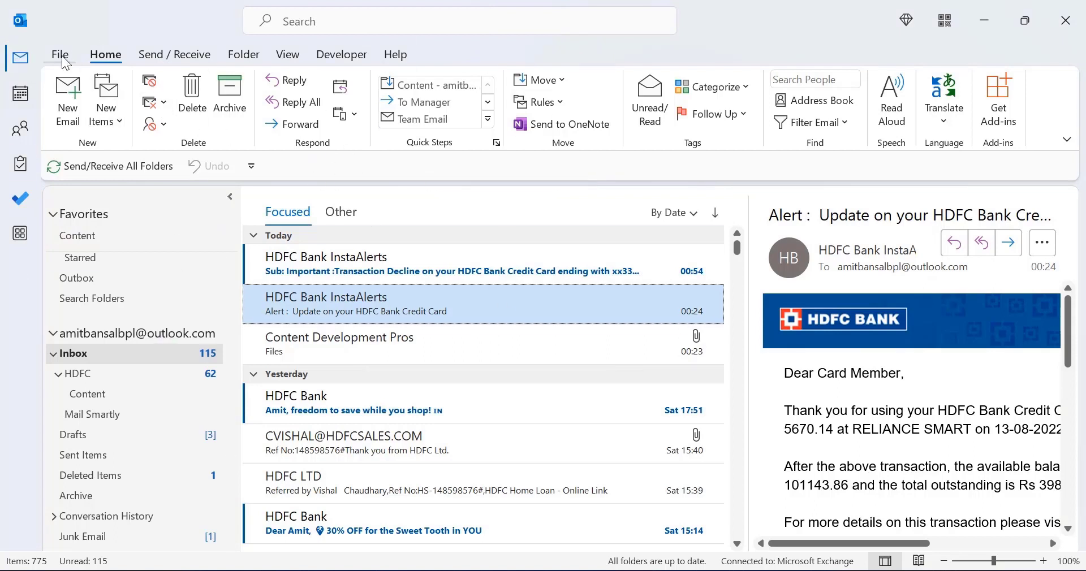
# View the Calendar, People, Tasks and To Do modules in turn and return to Mail
pyautogui.hotkey('ctrl', '1')
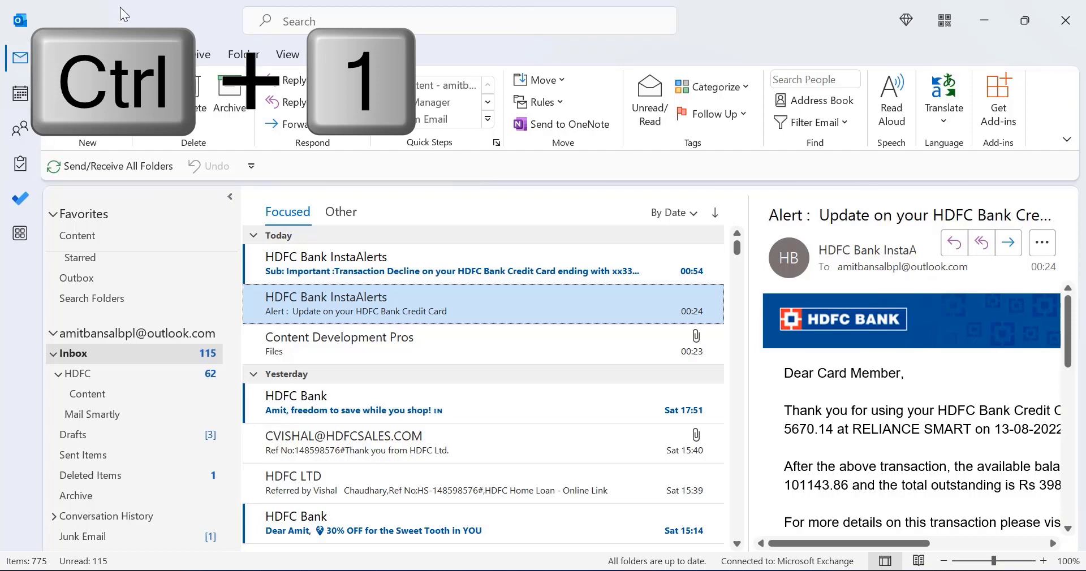
pyautogui.hotkey('ctrl', '2')
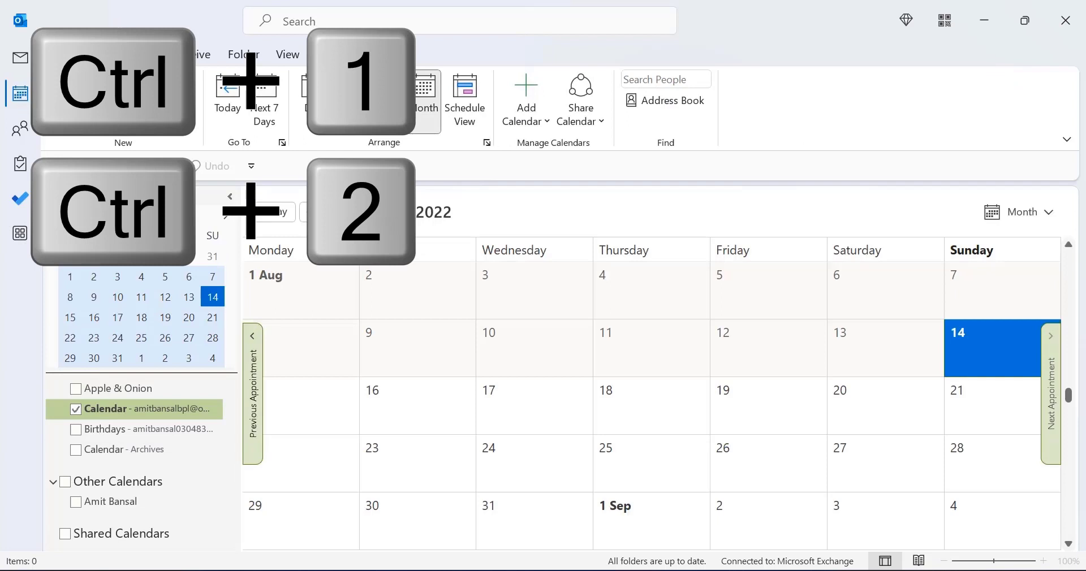
pyautogui.hotkey('ctrl', '3')
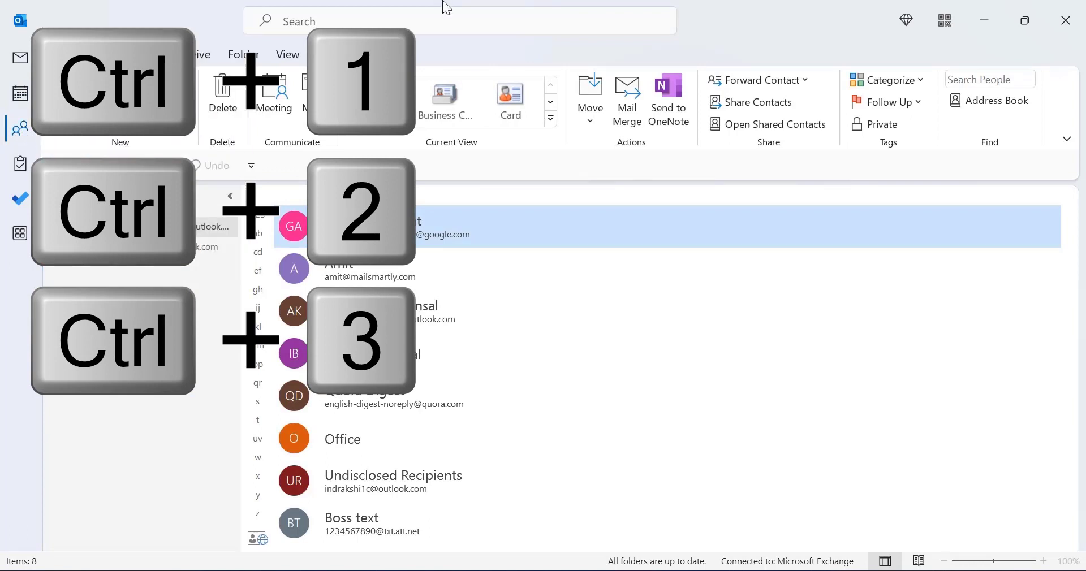
pyautogui.hotkey('ctrl', '4')
pyautogui.moveTo(26, 181)
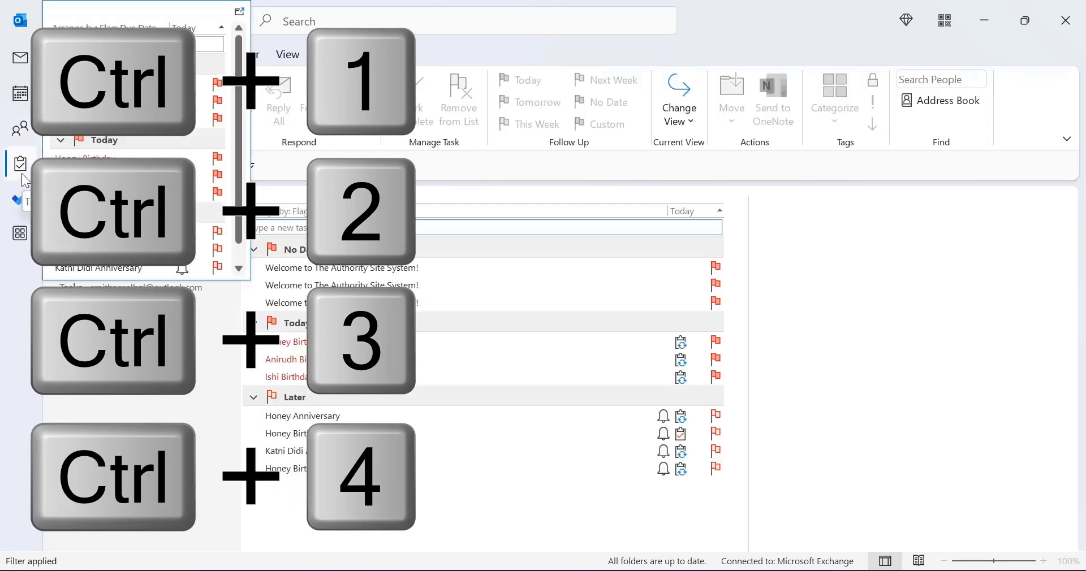
pyautogui.click(19, 199)
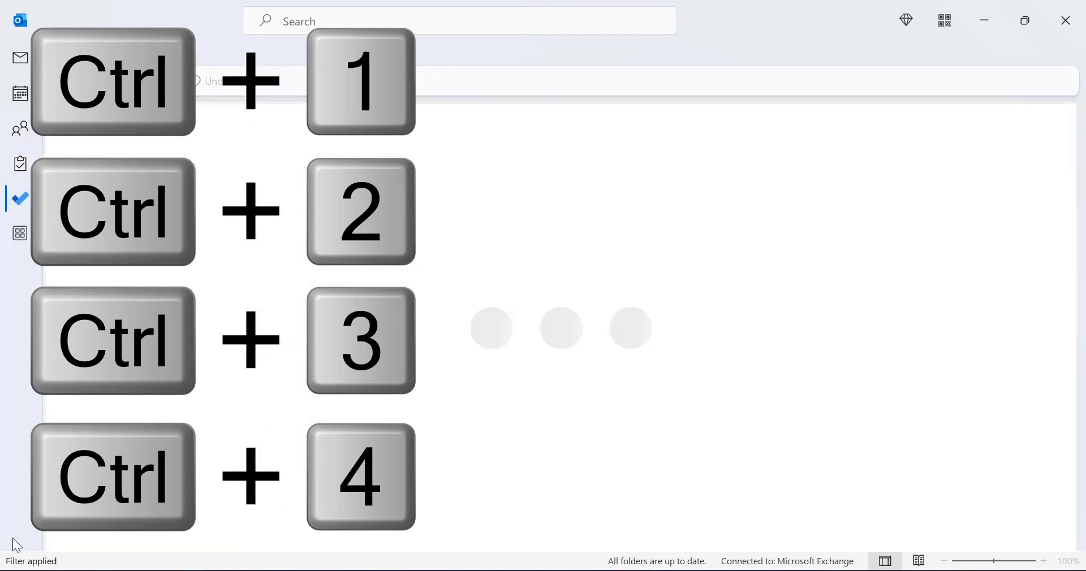
pyautogui.hotkey('ctrl', '5')
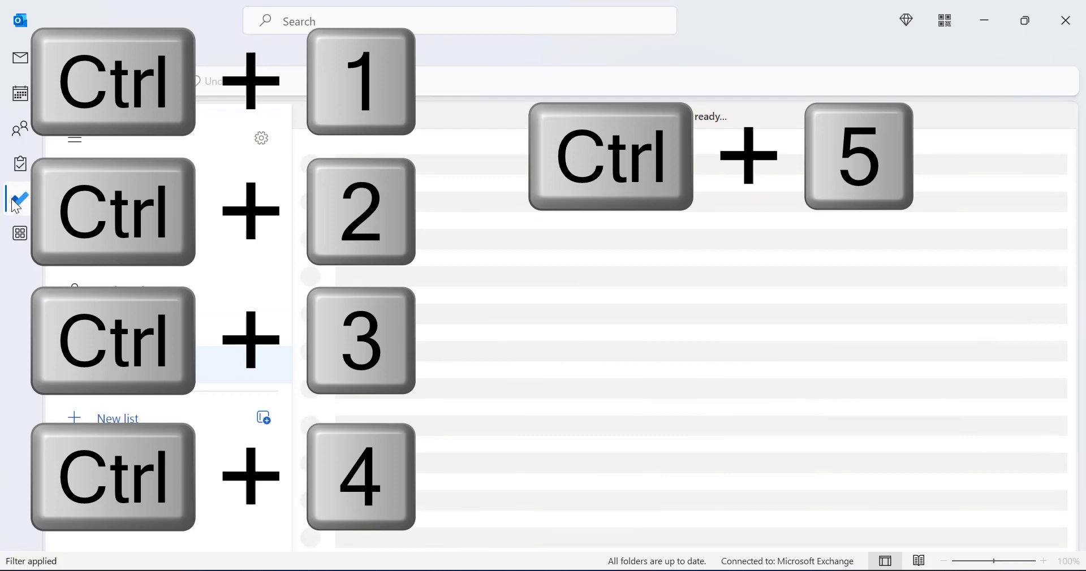
pyautogui.hotkey('ctrl', '6')
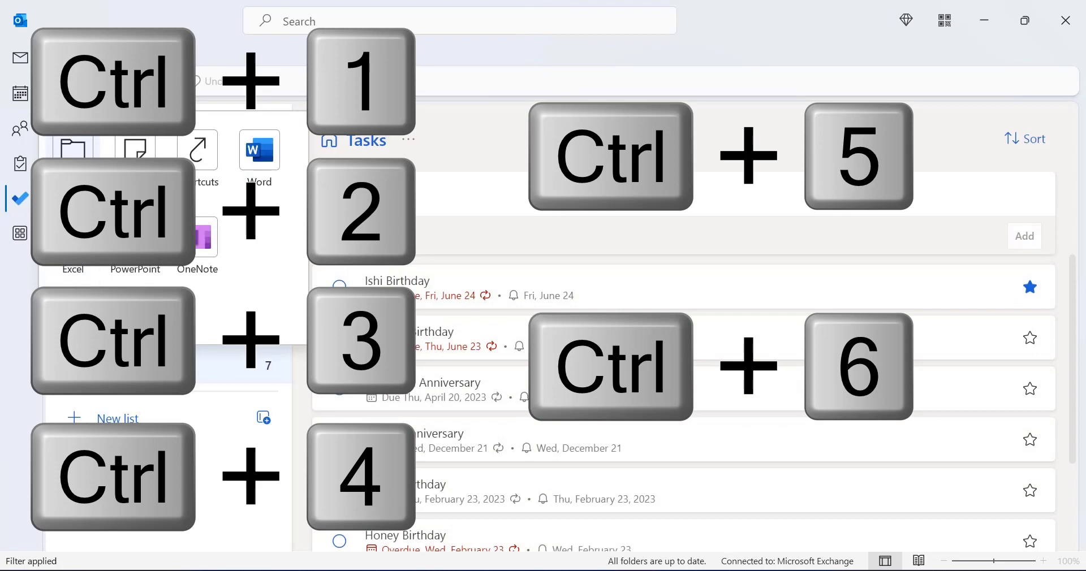
pyautogui.hotkey('ctrl', '1')
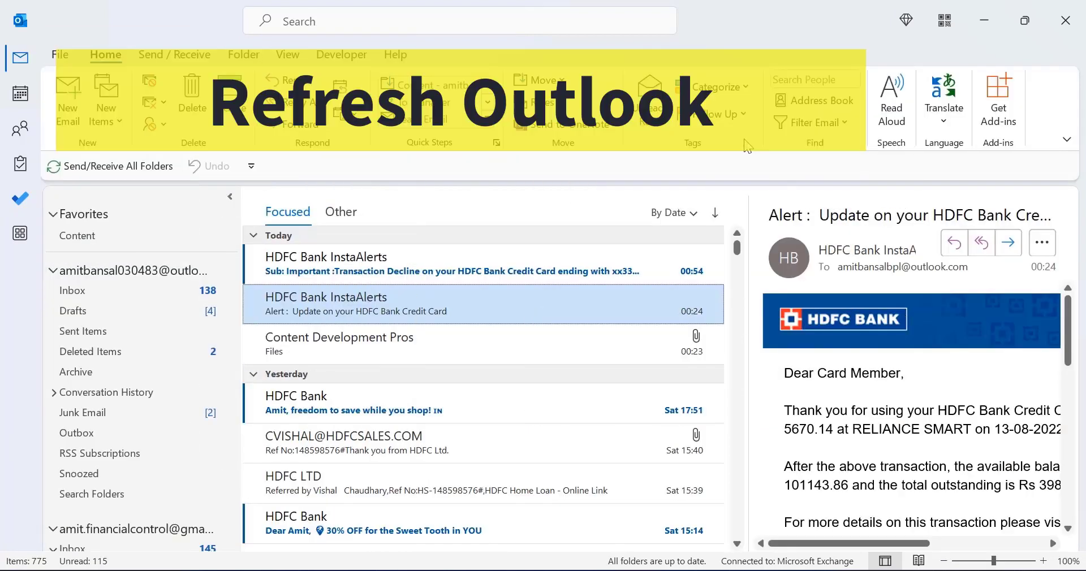
# Send and receive all folders, dismiss the progress dialog, and open the selected HDFC Bank InstaAlerts message in a separate window
pyautogui.hotkey('ctrl', 'm')
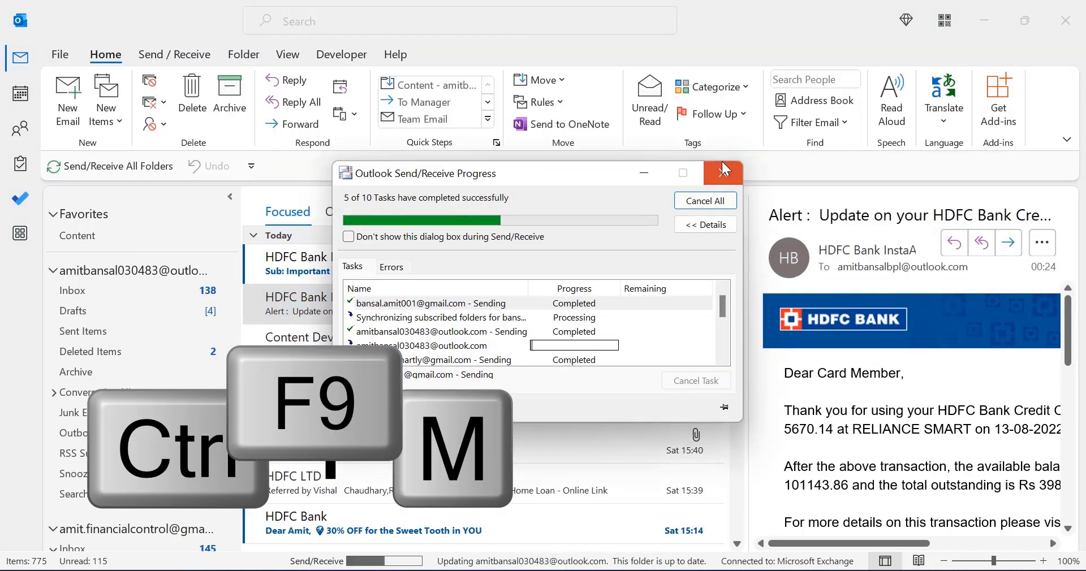
pyautogui.click(722, 161)
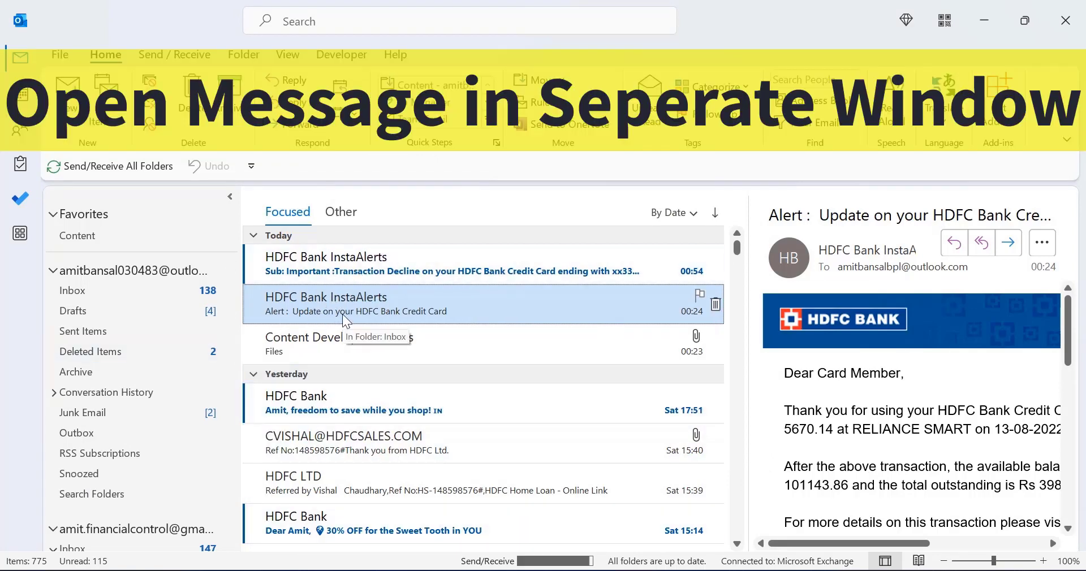
pyautogui.hotkey('ctrl', 'o')
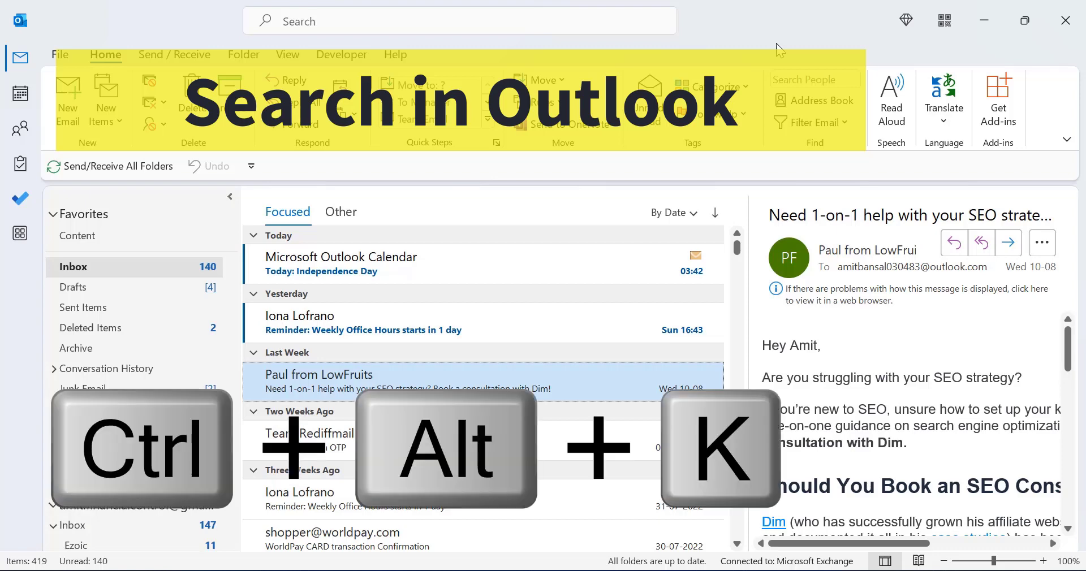
# Activate the current-folder mail search three times, dismissing the suggested searches each time without entering a query
pyautogui.hotkey('ctrl', 'alt', 'k')
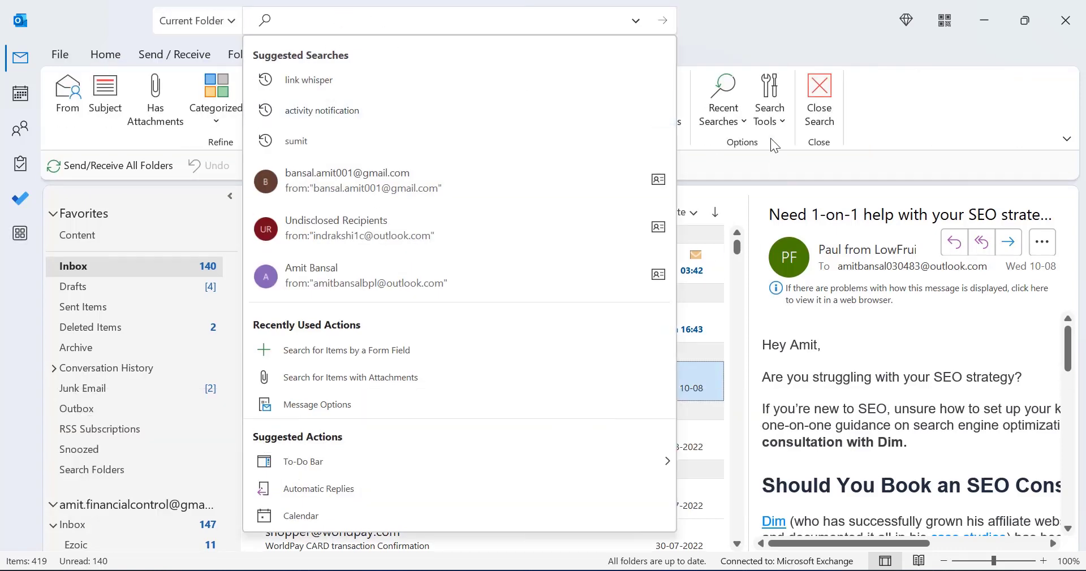
pyautogui.press('Escape')
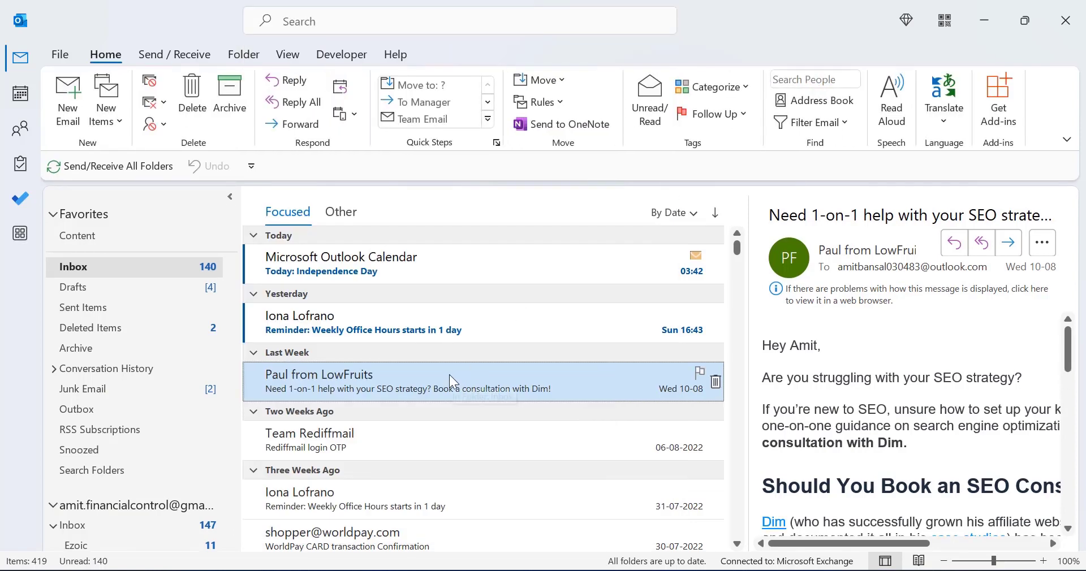
pyautogui.hotkey('ctrl', 'e')
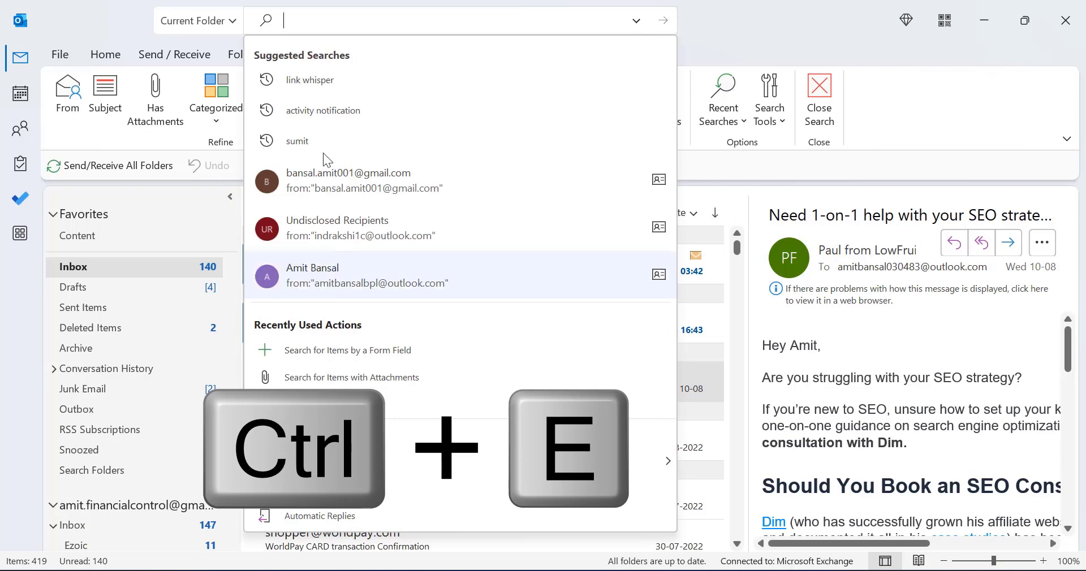
pyautogui.click(782, 27)
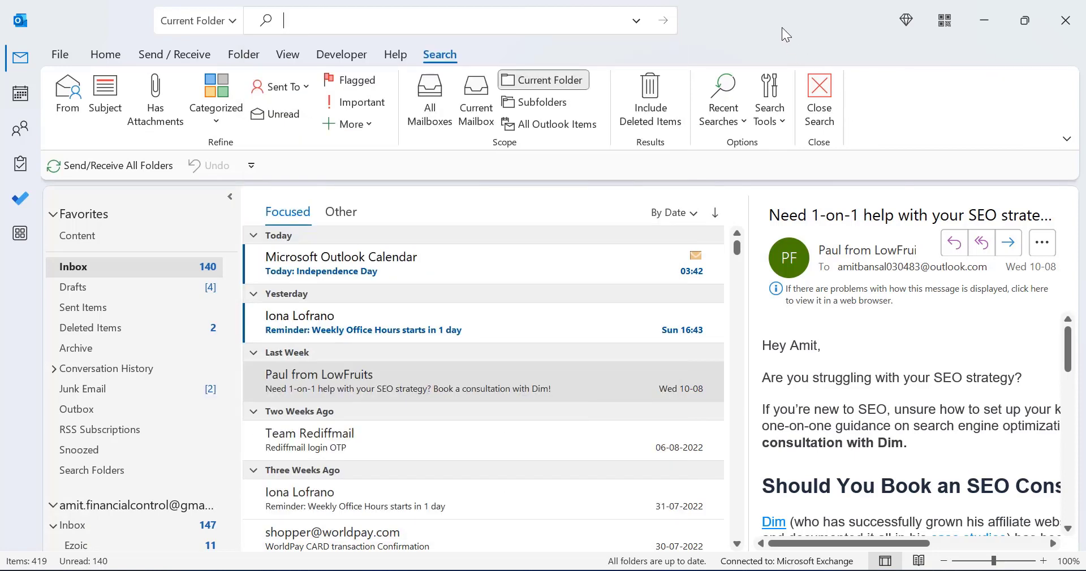
pyautogui.press('F3')
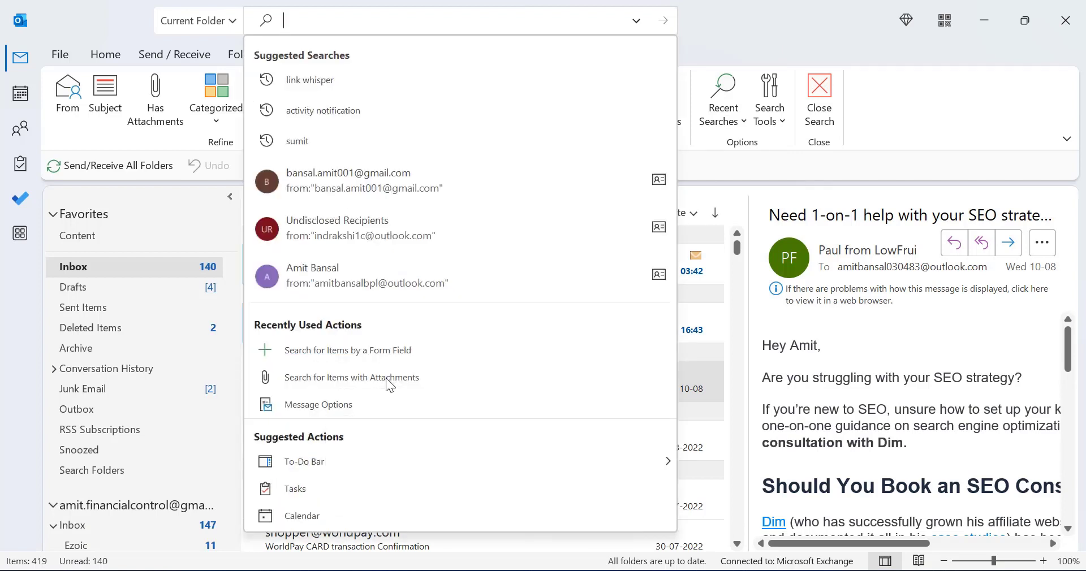
pyautogui.click(777, 16)
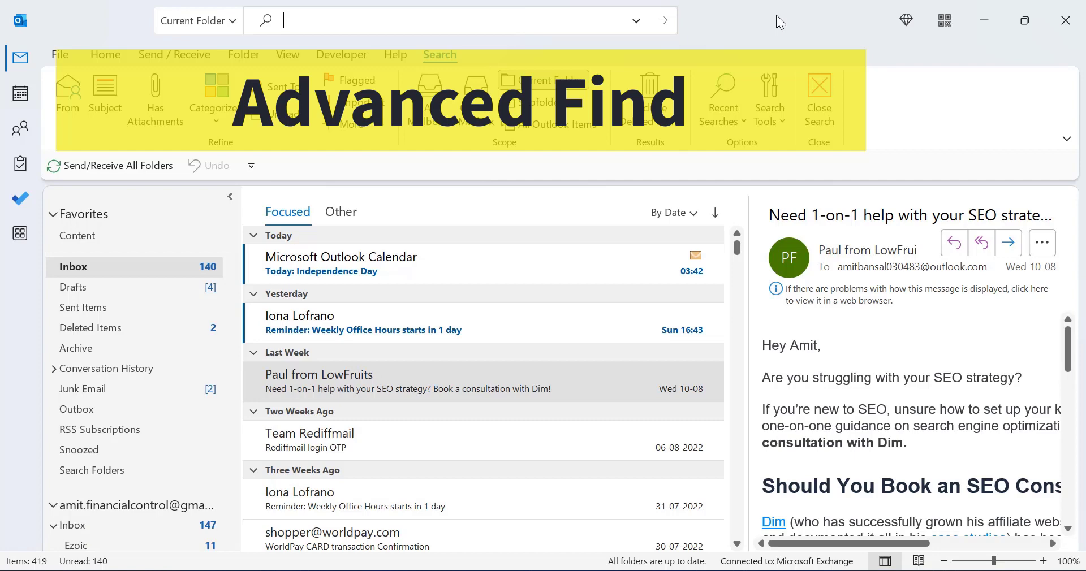
# Bring up Advanced Find for messages in the Inbox, reposition its window, and close it without searching
pyautogui.hotkey('ctrl', 'shift', 'f')
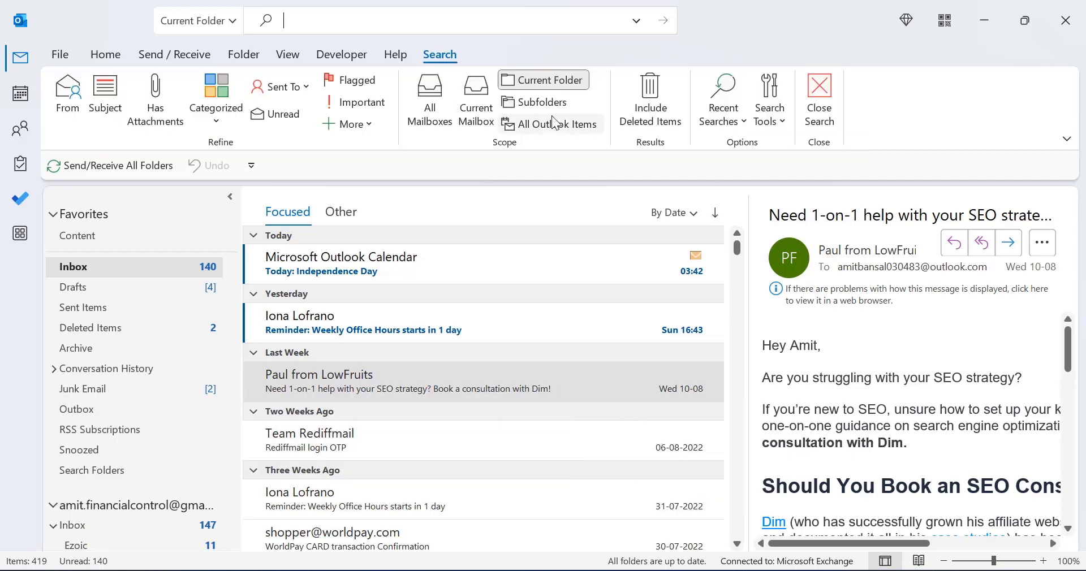
pyautogui.moveTo(605, 147); pyautogui.dragTo(626, 218)
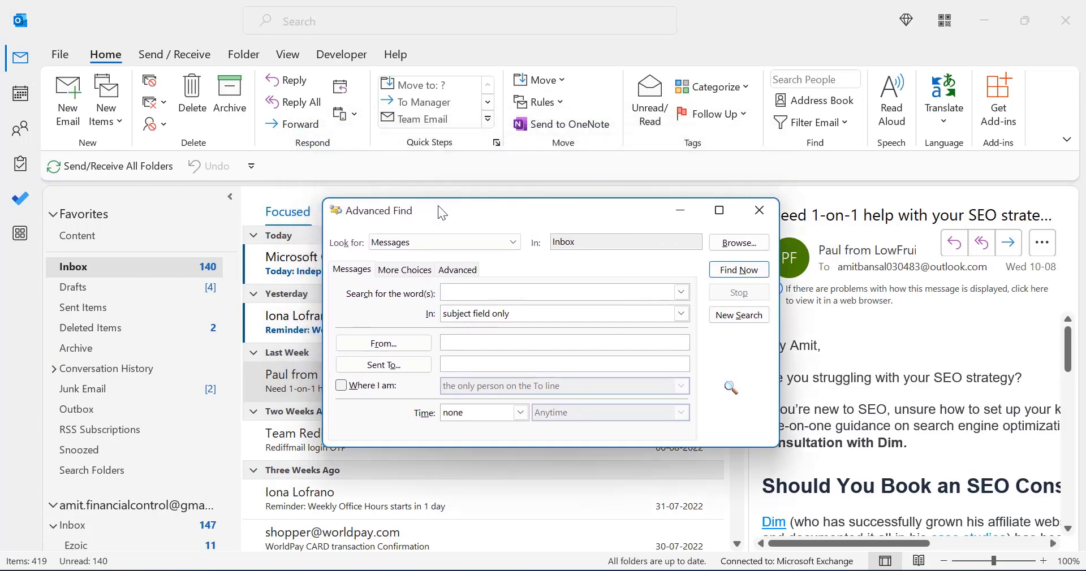
pyautogui.click(761, 211)
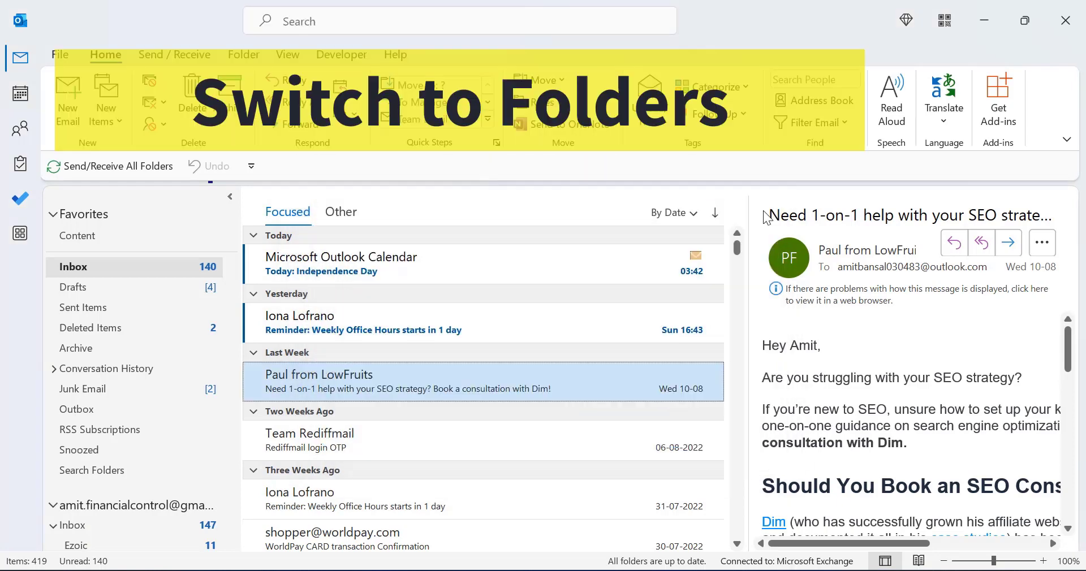
# Bring up the Go to Folder dialog, reposition it, browse the folder list from Inbox to Outbox, and close it without switching folders
pyautogui.hotkey('ctrl', 'y')
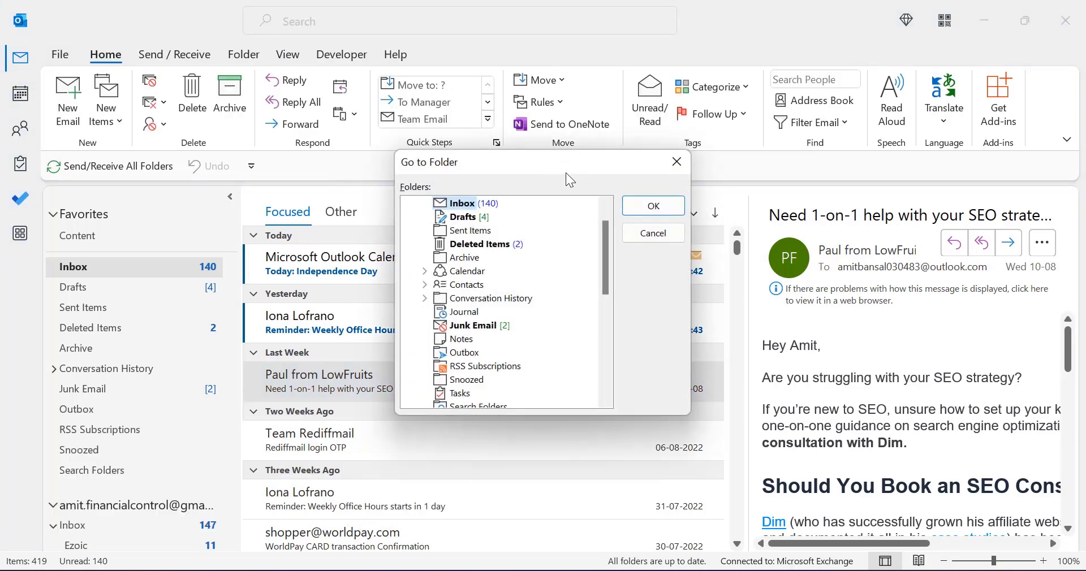
pyautogui.moveTo(565, 161); pyautogui.dragTo(576, 209)
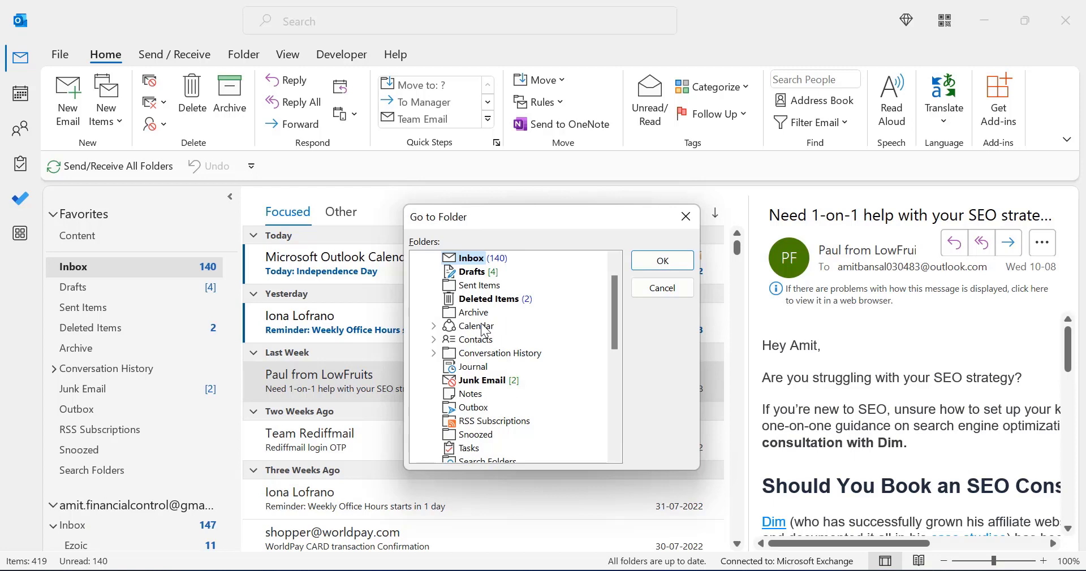
pyautogui.press('Down')
pyautogui.press('Down')
pyautogui.press('Down')
pyautogui.press('Down')
pyautogui.press('Down')
pyautogui.press('Down')
pyautogui.press('Down')
pyautogui.press('Down')
pyautogui.press('Down')
pyautogui.press('Down')
pyautogui.press('Down')
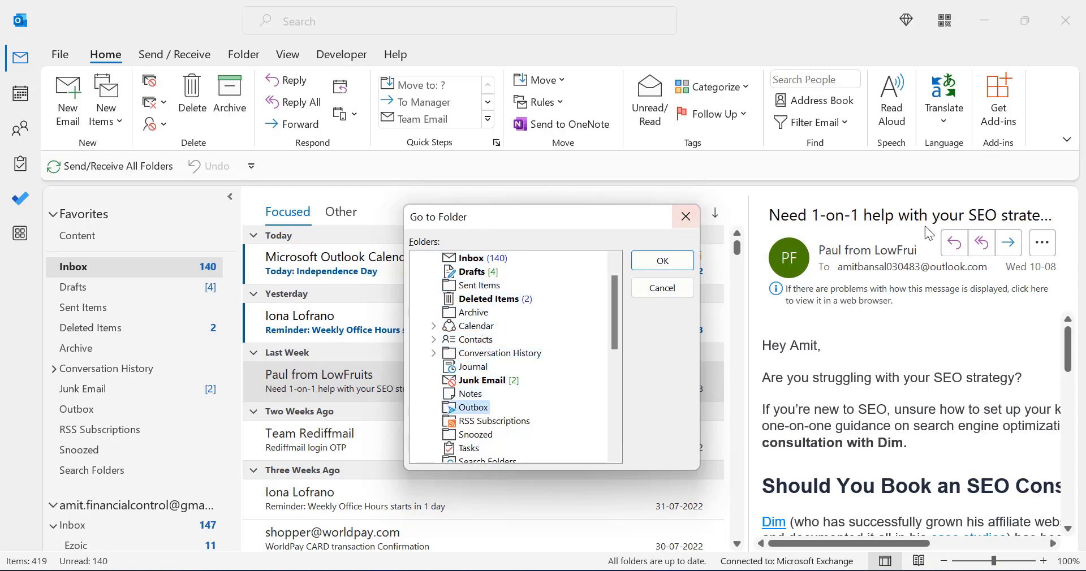
pyautogui.click(683, 218)
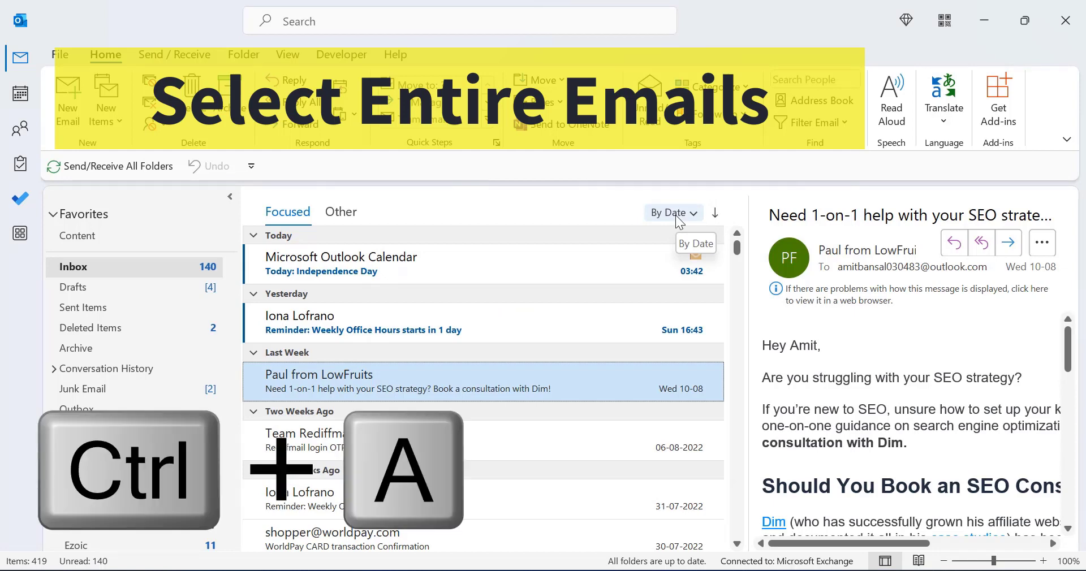
# Select all messages in the Inbox, and move through the message list to select only the Team Rediffmail message
pyautogui.hotkey('ctrl', 'a')
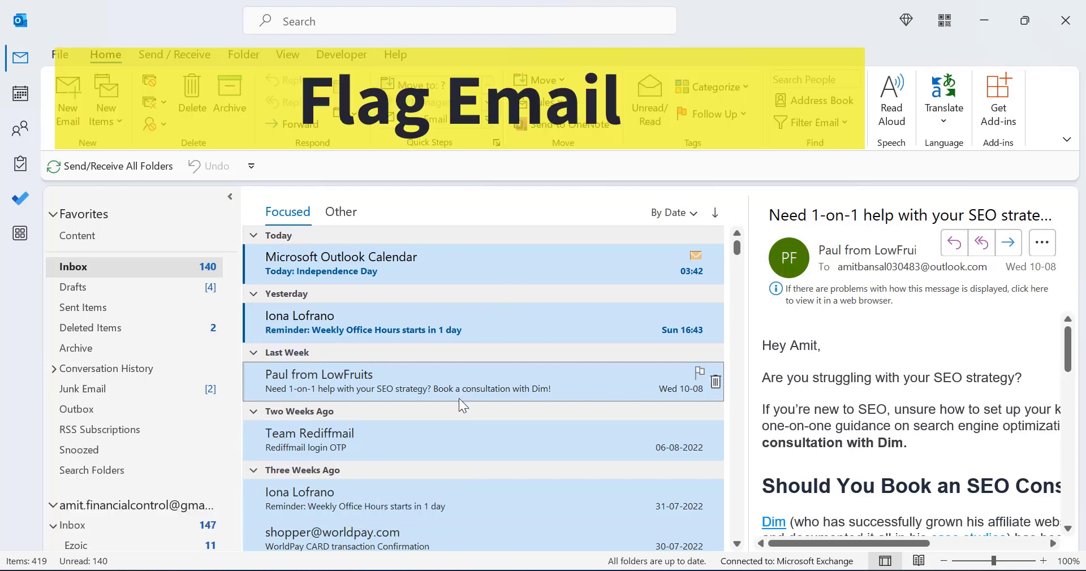
pyautogui.press('Down')
pyautogui.press('Down')
pyautogui.press('Up')
pyautogui.press('Up')
pyautogui.press('Up')
pyautogui.press('Up')
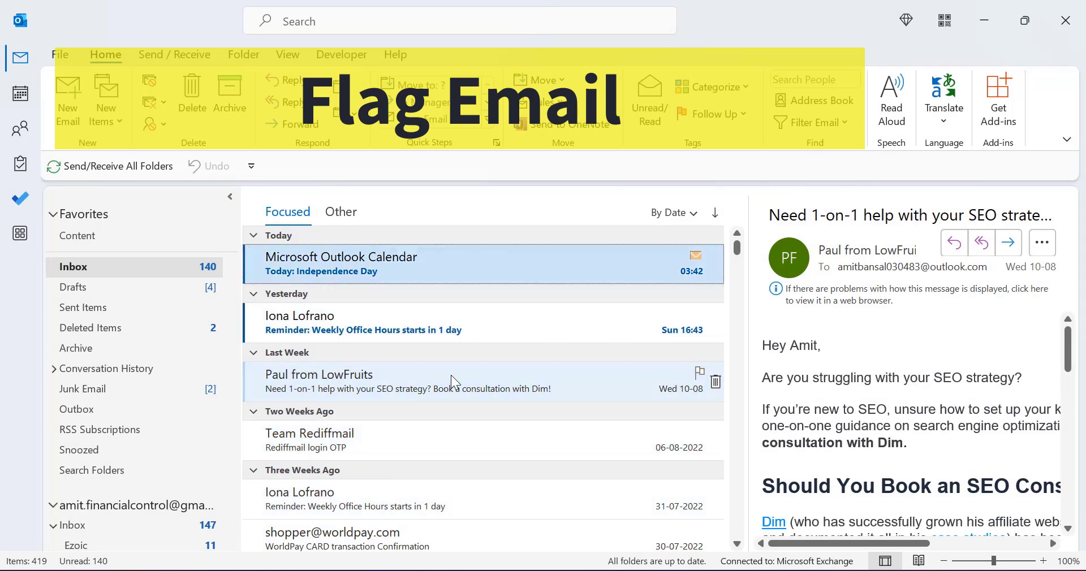
pyautogui.press('Down')
pyautogui.press('Down')
pyautogui.press('Down')
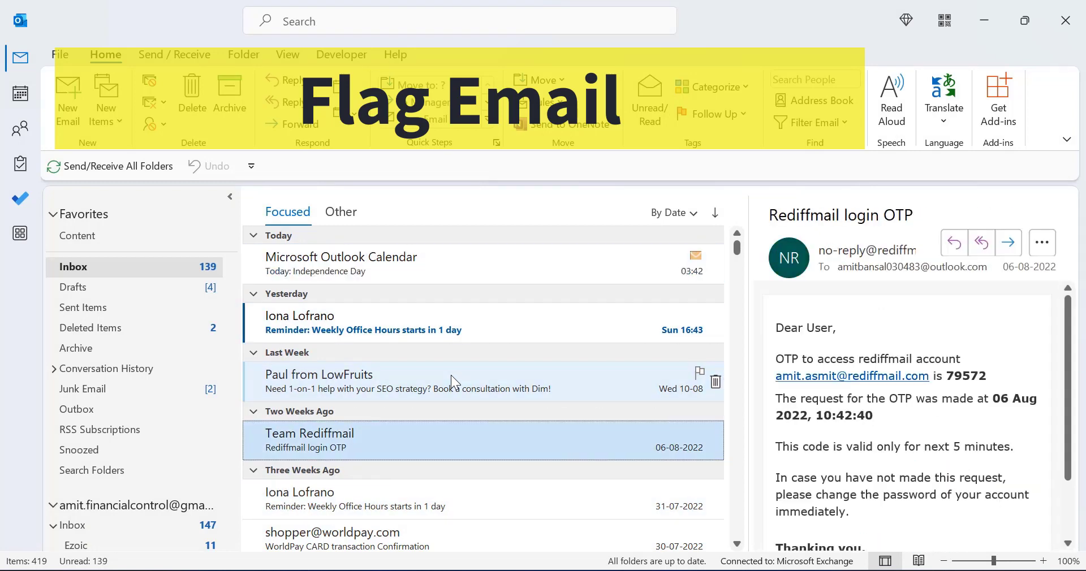
# Bring up the custom follow-up flag settings for the selected Team Rediffmail message, reposition the dialog, and dismiss it without applying a flag
pyautogui.hotkey('ctrl', 'shift', 'g')
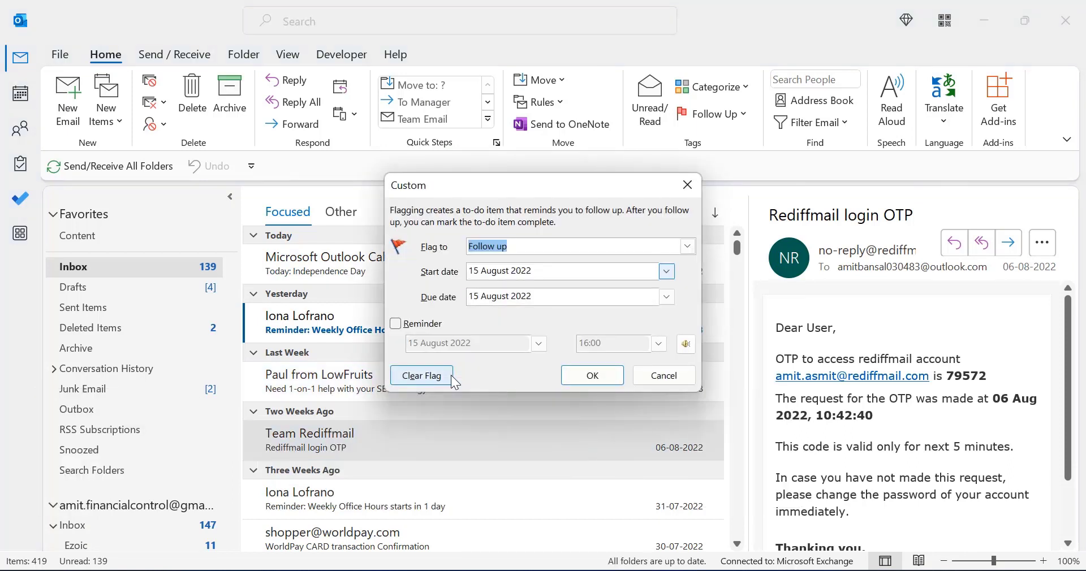
pyautogui.moveTo(490, 189); pyautogui.dragTo(488, 215)
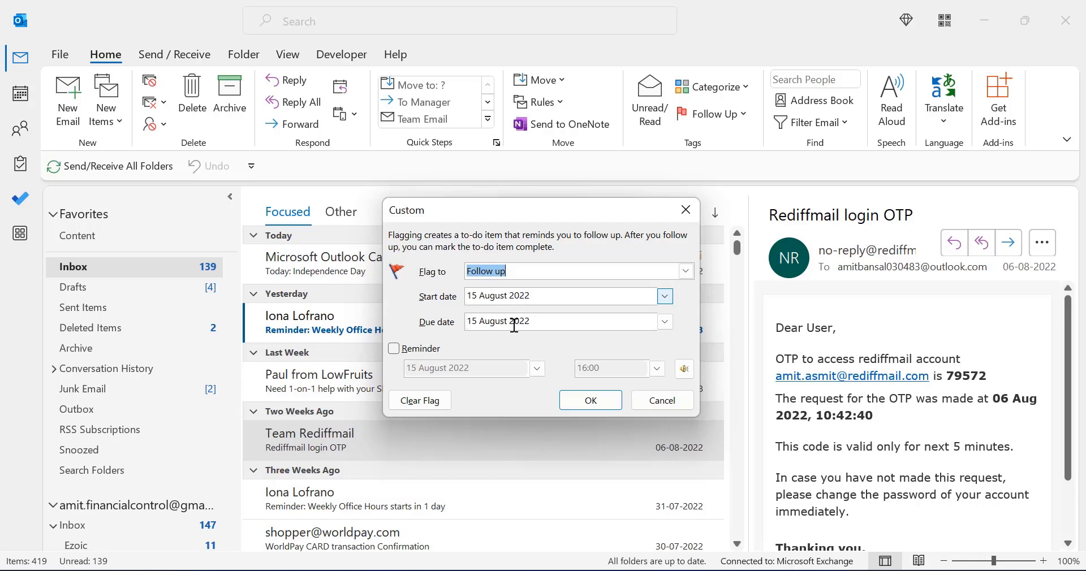
pyautogui.press('Escape')
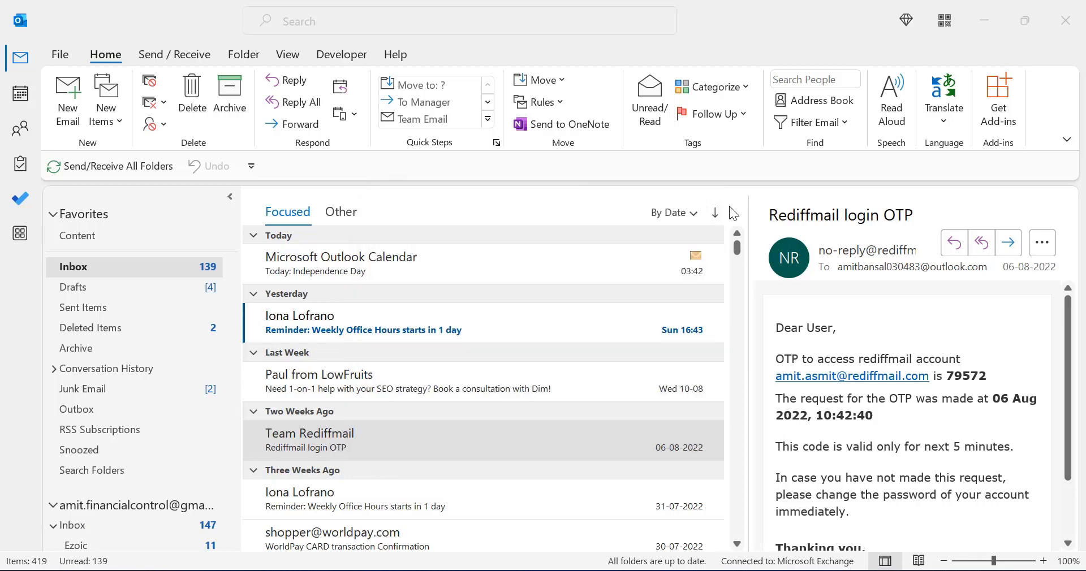